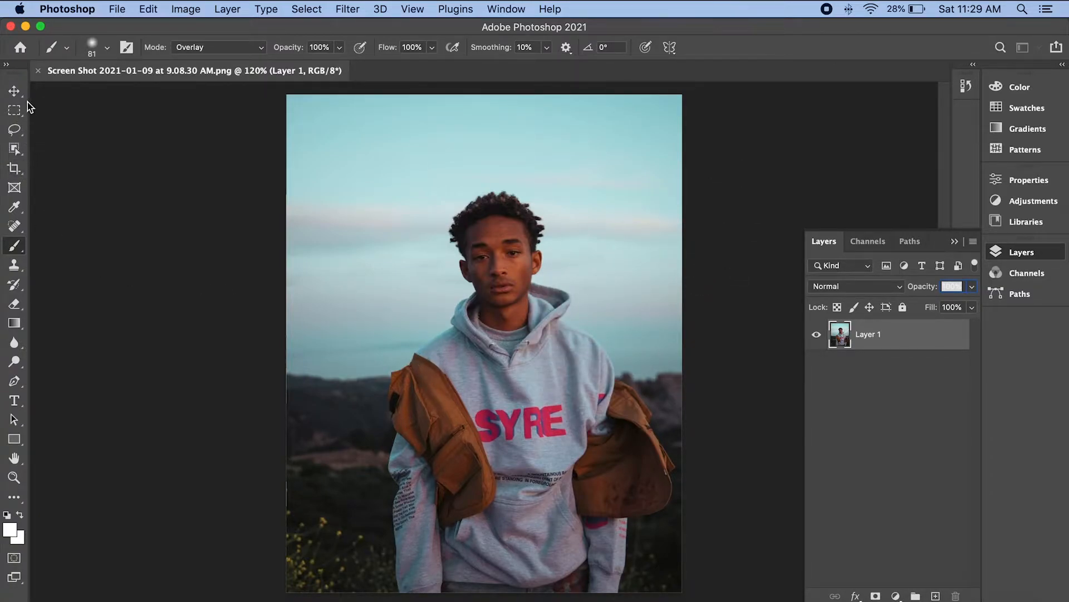
Step: Start Sky Replacement on the portrait photo and open the sky preset picker
{"action": "left_click", "coordinate": [14, 91]}
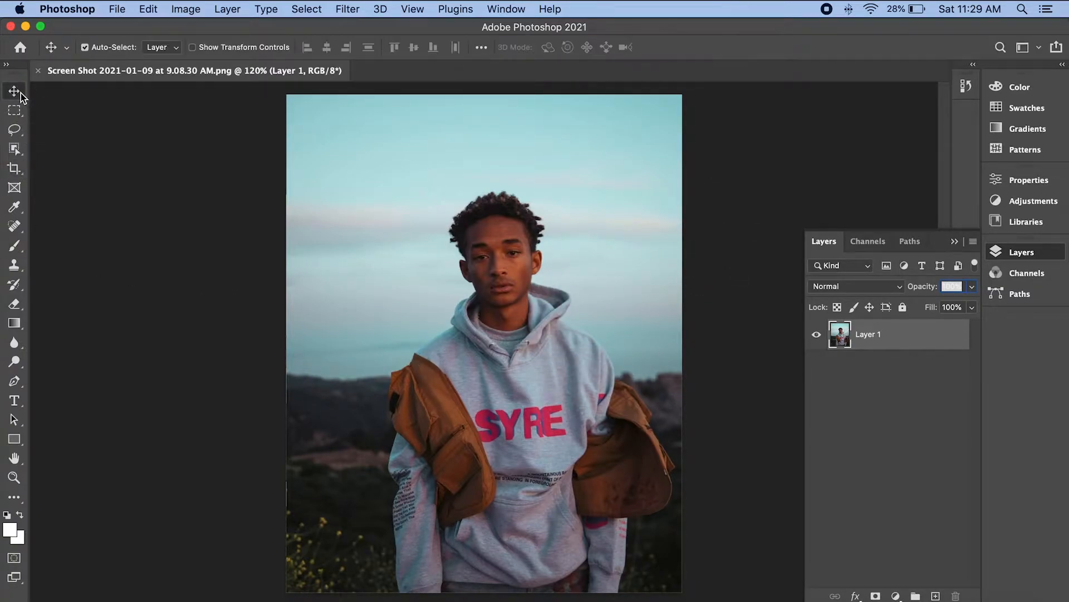
{"action": "left_click", "coordinate": [148, 10]}
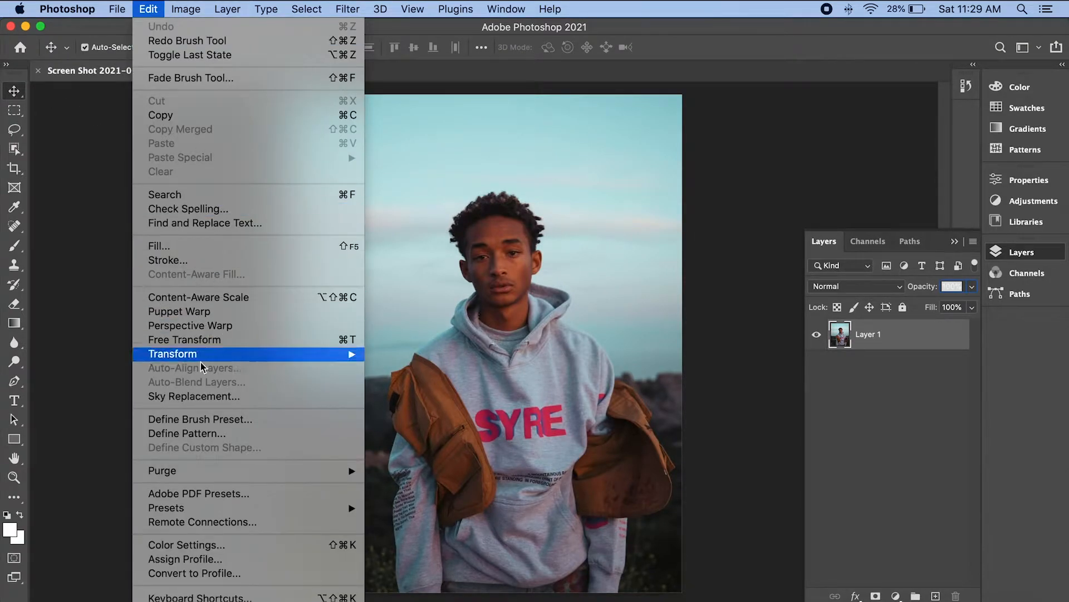
{"action": "left_click", "coordinate": [192, 396]}
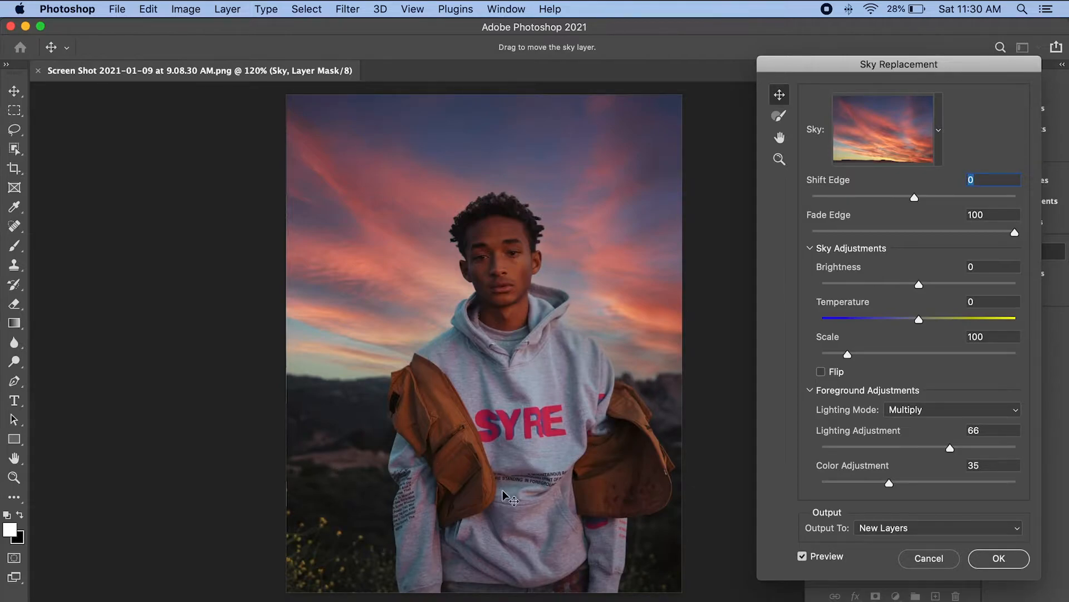
{"action": "left_click", "coordinate": [939, 133]}
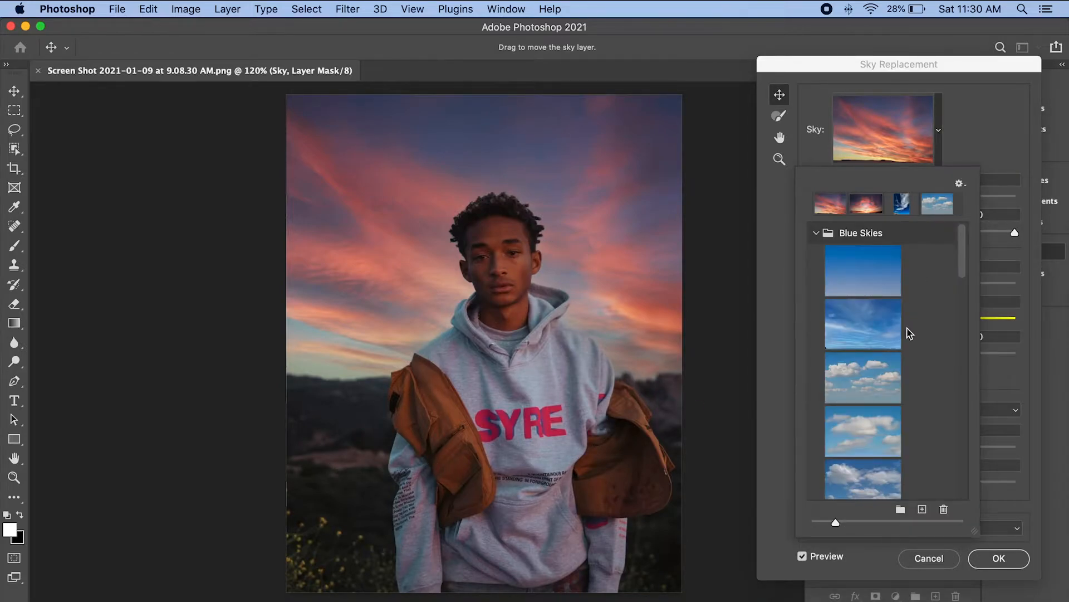
Step: Try the scattered white clouds preset, the dark rippled cloud preset and the red-orange Spectacular sky on the portrait
{"action": "scroll", "coordinate": [916, 326], "scroll_direction": "down", "scroll_amount": 3}
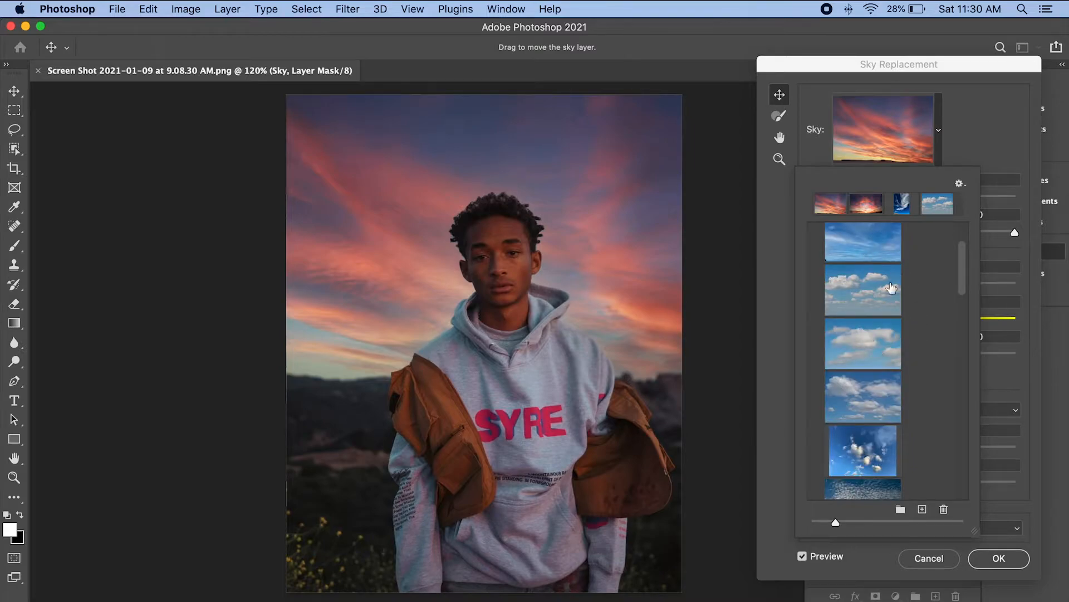
{"action": "left_click", "coordinate": [888, 316]}
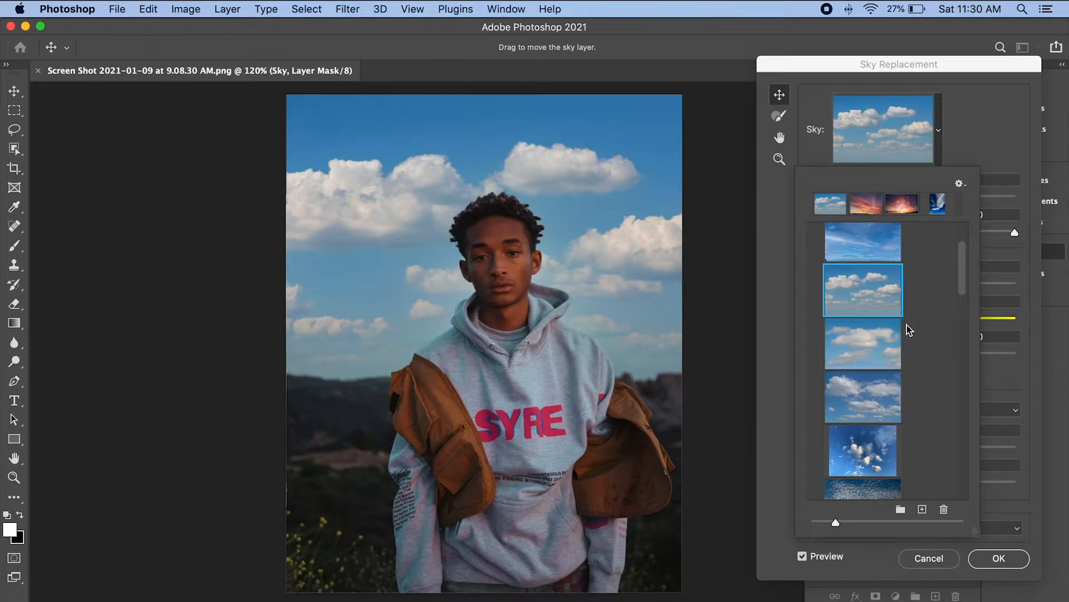
{"action": "scroll", "coordinate": [876, 445], "scroll_direction": "down", "scroll_amount": 2}
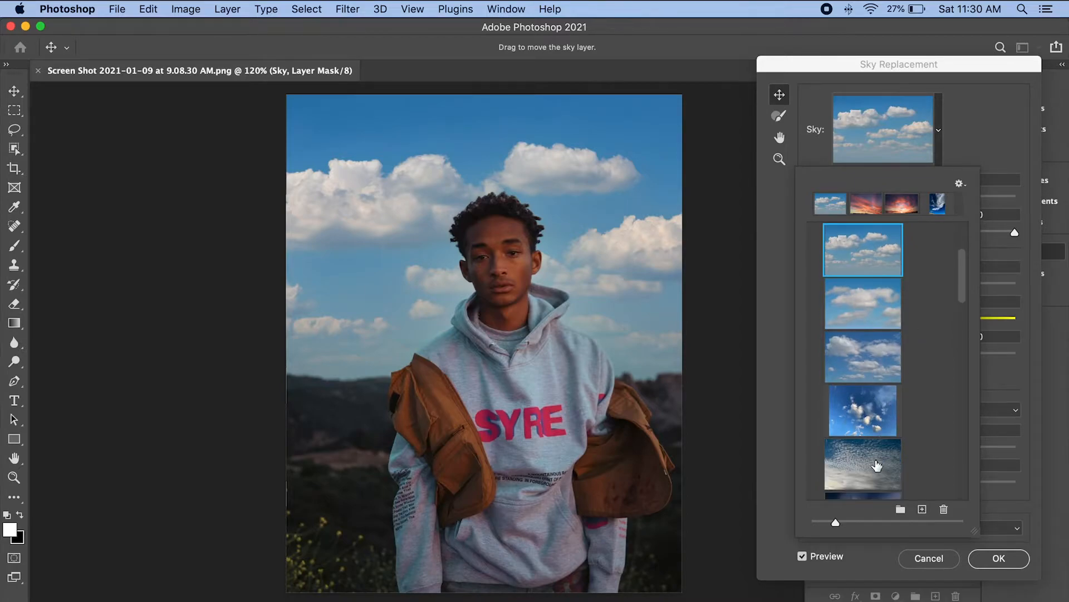
{"action": "left_click", "coordinate": [889, 459]}
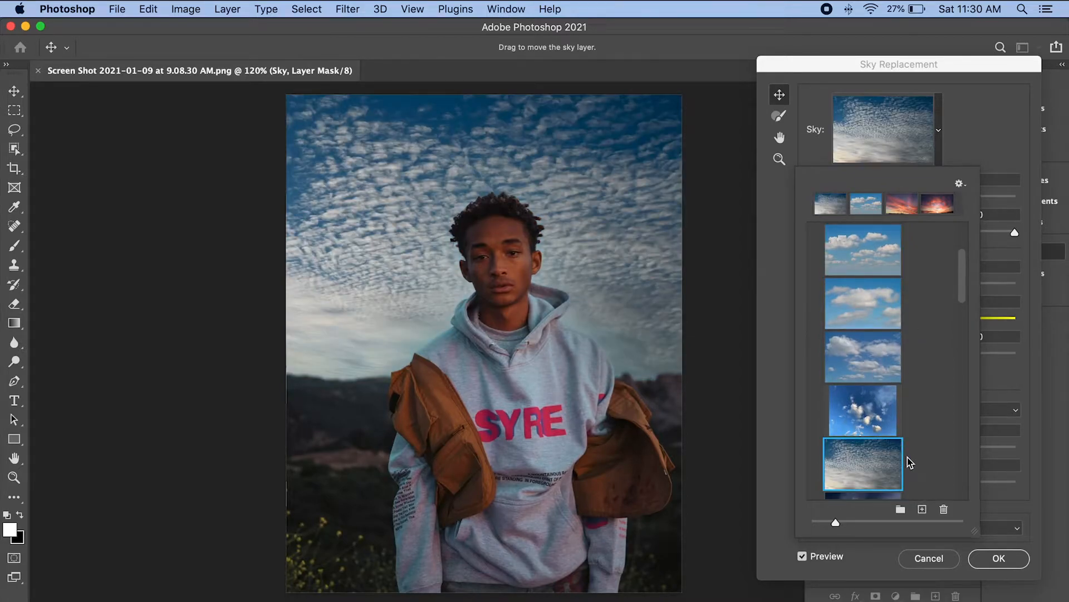
{"action": "scroll", "coordinate": [916, 384], "scroll_direction": "down", "scroll_amount": 12}
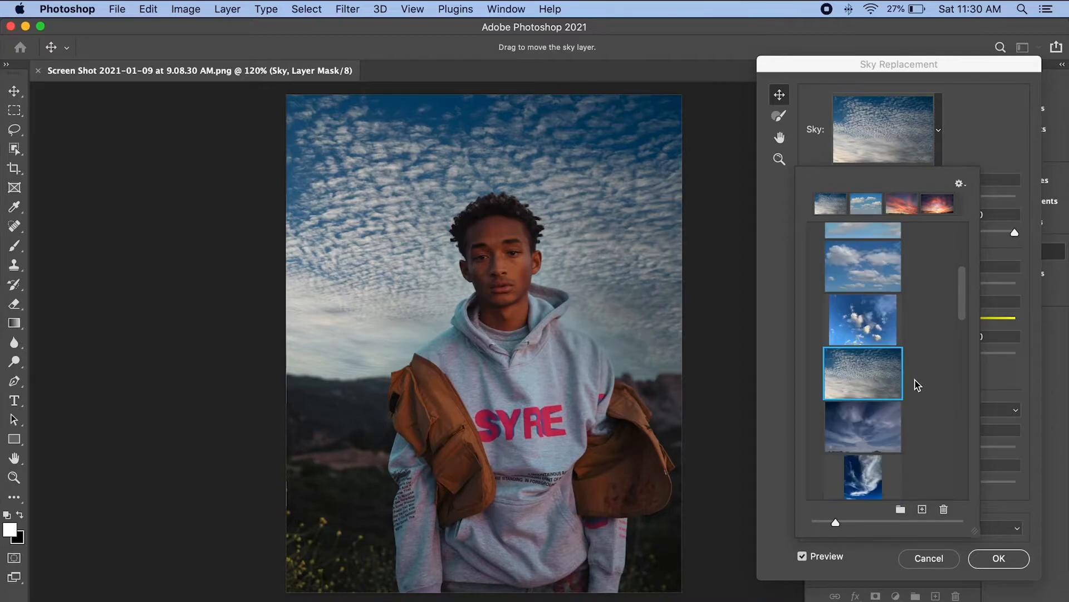
{"action": "left_click", "coordinate": [883, 424]}
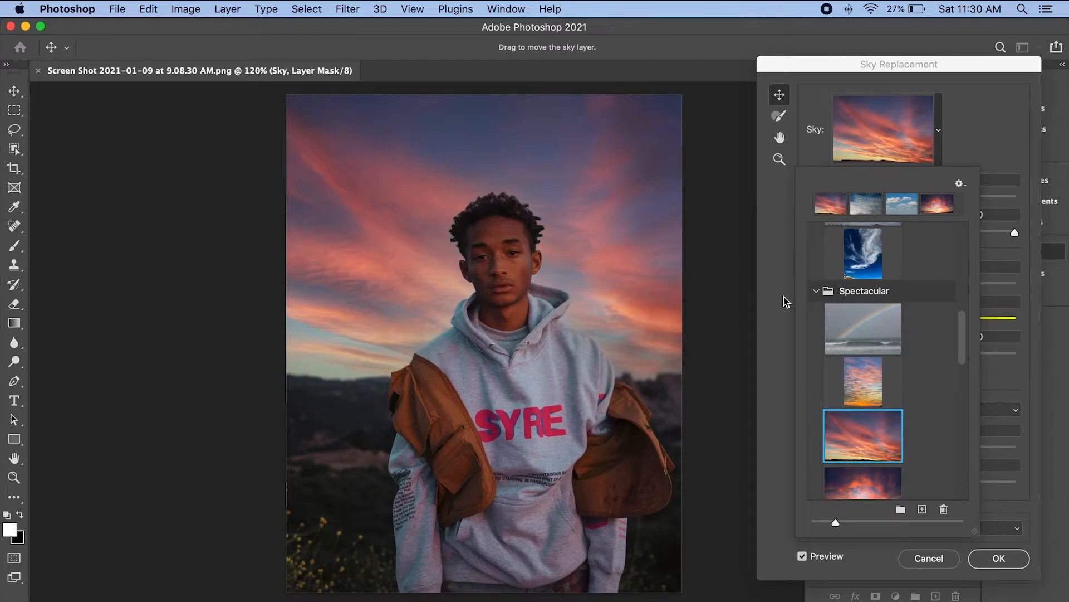
Step: Try the pink-and-blue layered cloud sky from Spectacular and the clear blue-to-orange sky from Sunsets
{"action": "scroll", "coordinate": [914, 383], "scroll_direction": "down", "scroll_amount": 5}
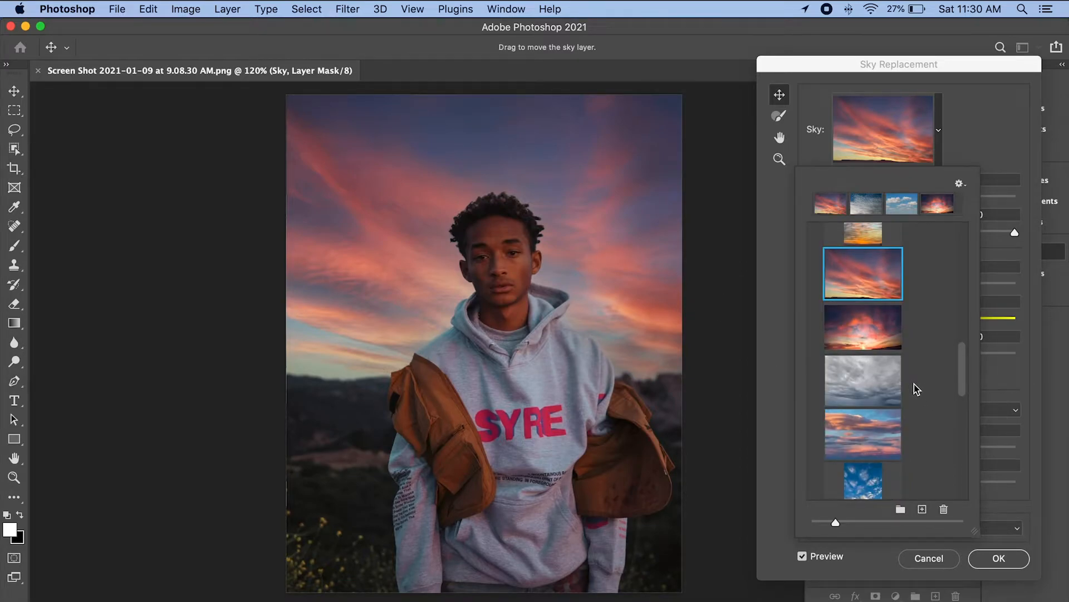
{"action": "scroll", "coordinate": [914, 384], "scroll_direction": "down", "scroll_amount": 1}
{"action": "left_click", "coordinate": [891, 404]}
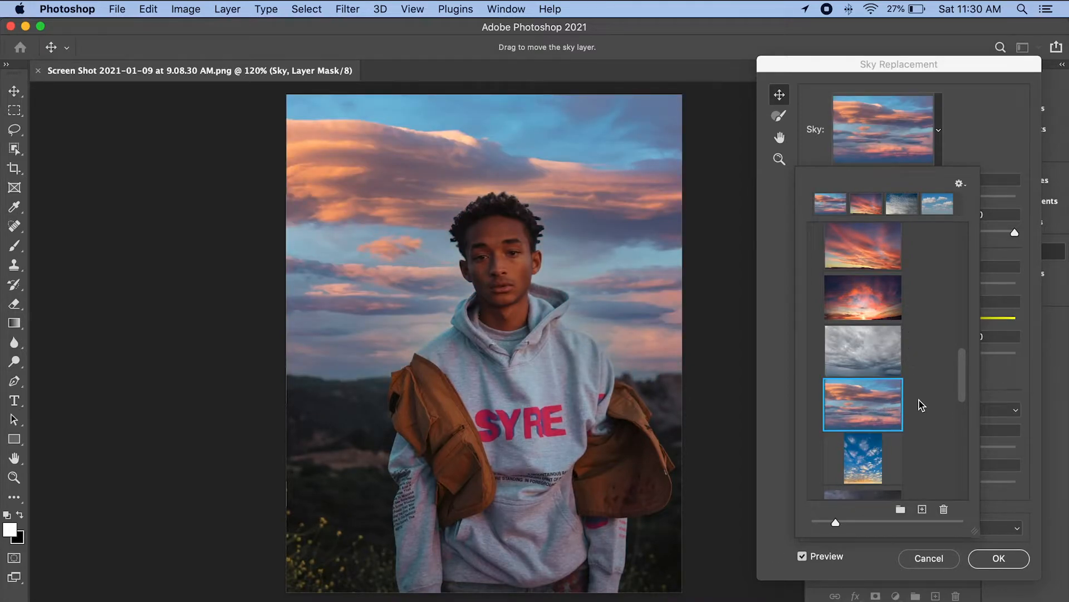
{"action": "scroll", "coordinate": [919, 400], "scroll_direction": "down", "scroll_amount": 5}
{"action": "scroll", "coordinate": [919, 400], "scroll_direction": "down", "scroll_amount": 7}
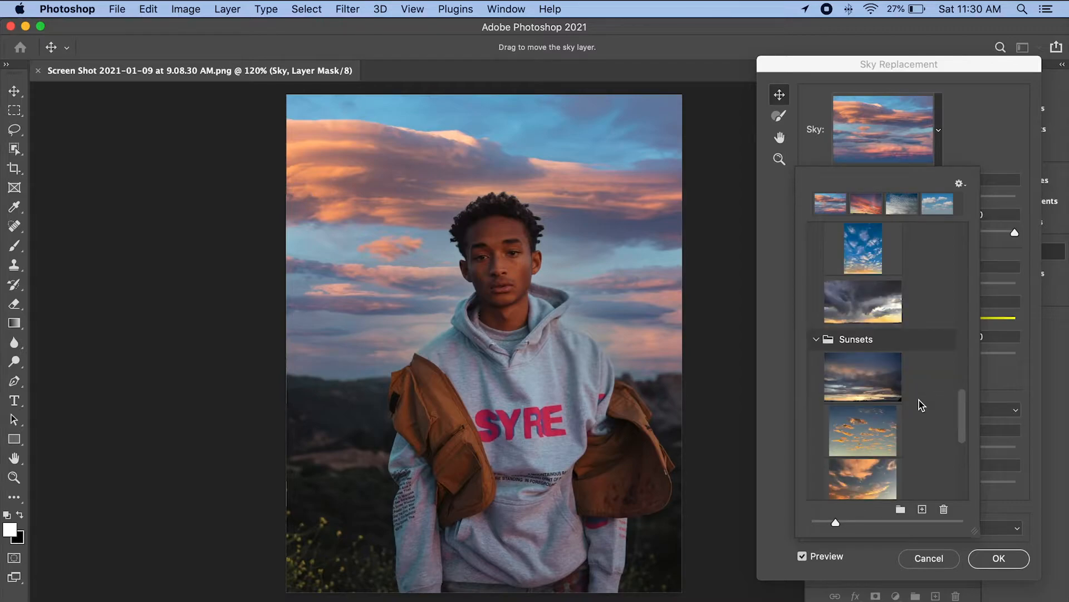
{"action": "scroll", "coordinate": [919, 400], "scroll_direction": "down", "scroll_amount": 3}
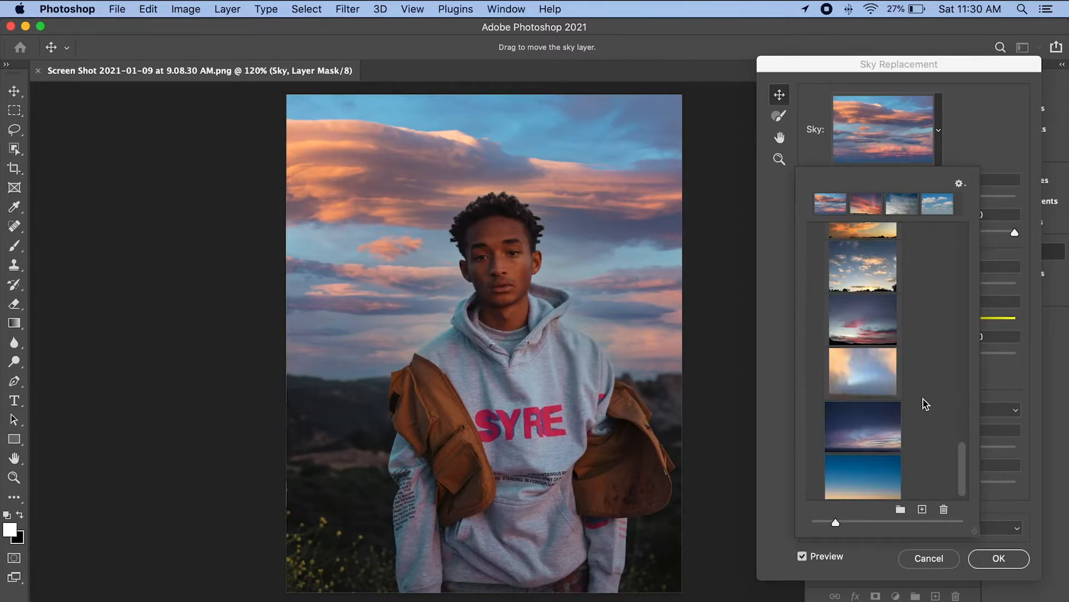
{"action": "left_click", "coordinate": [863, 476]}
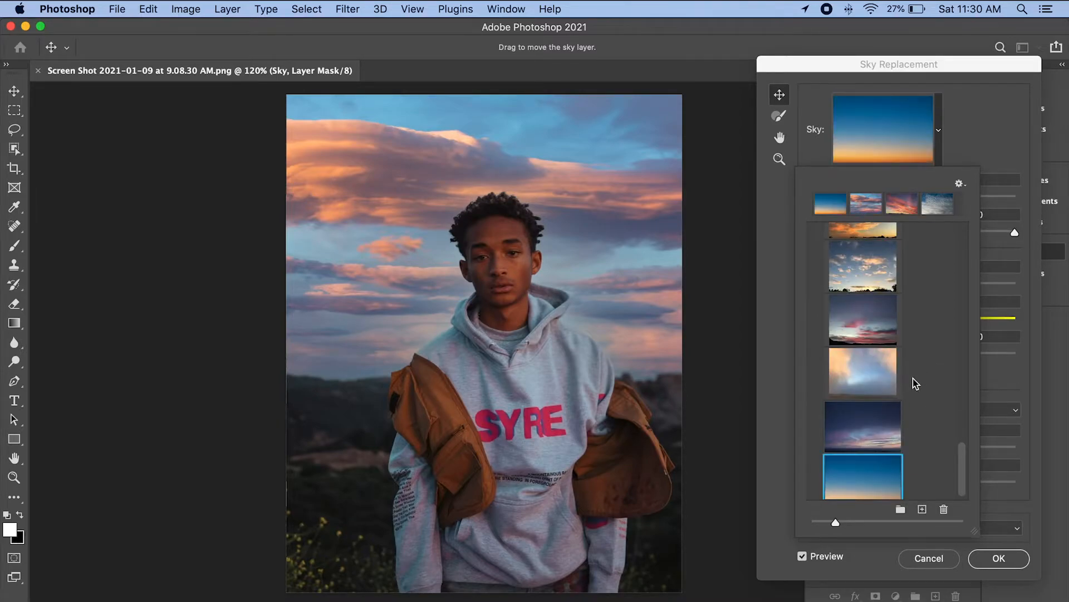
Step: Choose the dusk sky with pink clouds over a dark horizon from the Sunsets group and close the preset picker
{"action": "left_click", "coordinate": [881, 325]}
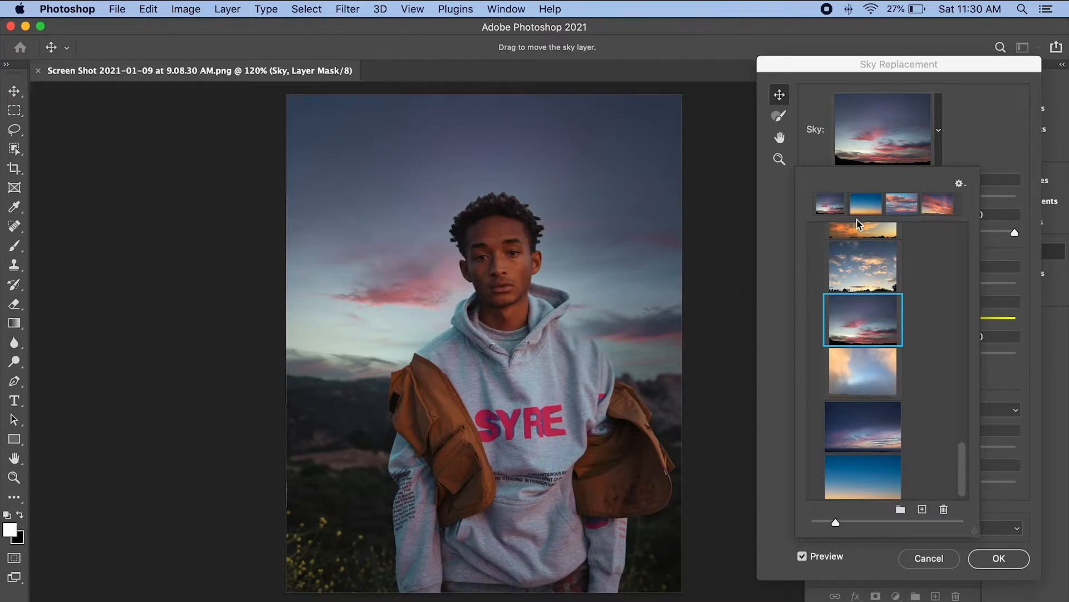
{"action": "left_click", "coordinate": [998, 126]}
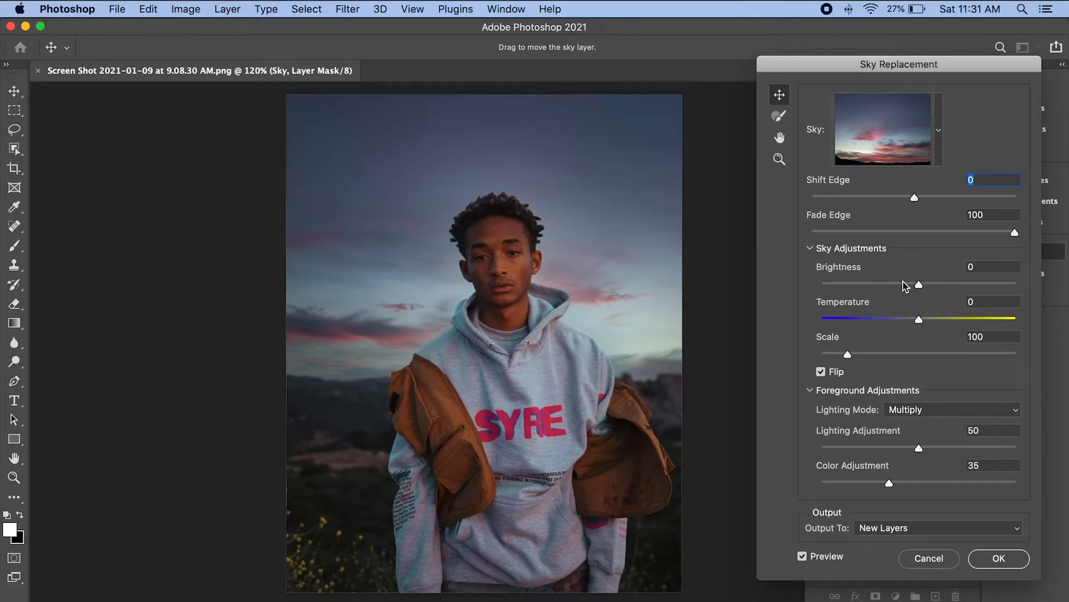
Step: Set the replacement sky's brightness to 25 and its temperature to -10
{"action": "left_click_drag", "start_coordinate": [940, 287], "coordinate": [832, 291]}
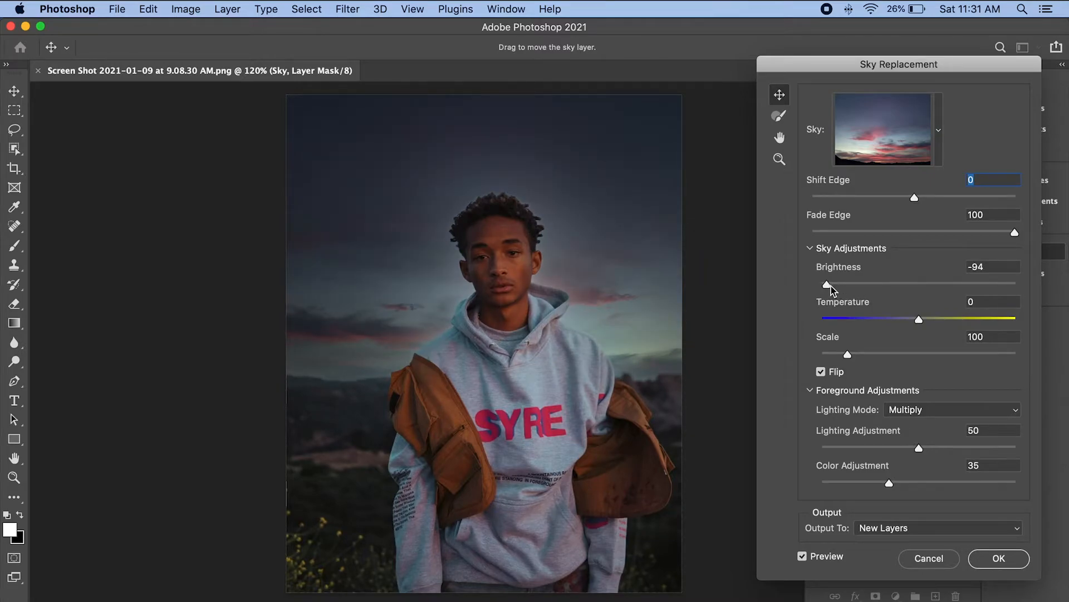
{"action": "left_click_drag", "start_coordinate": [971, 284], "coordinate": [947, 286]}
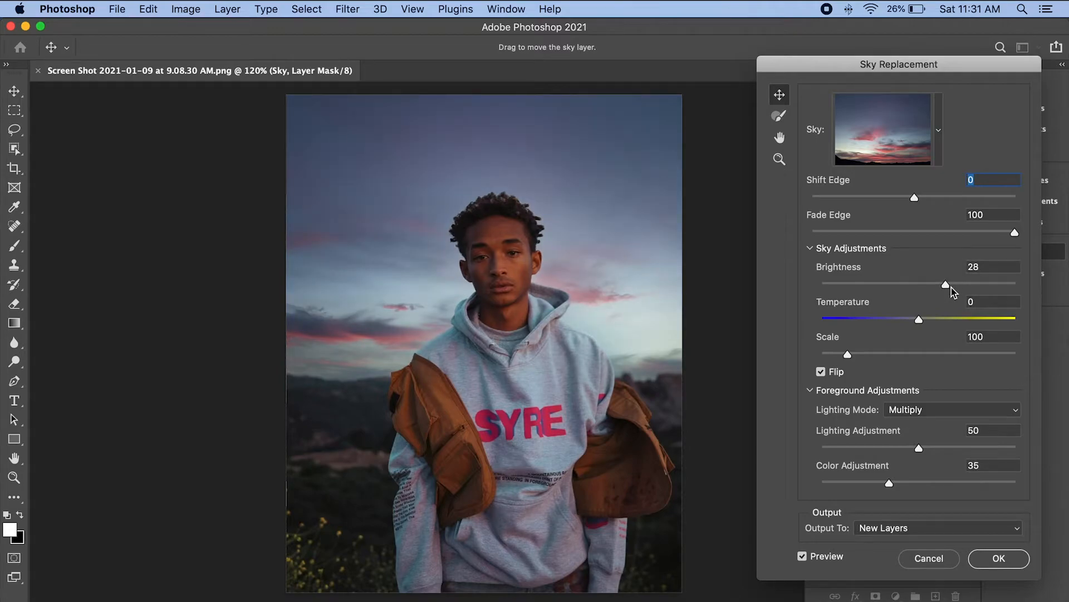
{"action": "left_click_drag", "start_coordinate": [942, 284], "coordinate": [944, 285]}
{"action": "left_click_drag", "start_coordinate": [966, 318], "coordinate": [909, 317]}
Step: Try a larger scale for the replacement sky and reset it to 100
{"action": "left_click_drag", "start_coordinate": [848, 354], "coordinate": [903, 355]}
{"action": "left_click", "coordinate": [984, 353]}
{"action": "double_click", "coordinate": [970, 337]}
{"action": "type", "text": "100"}
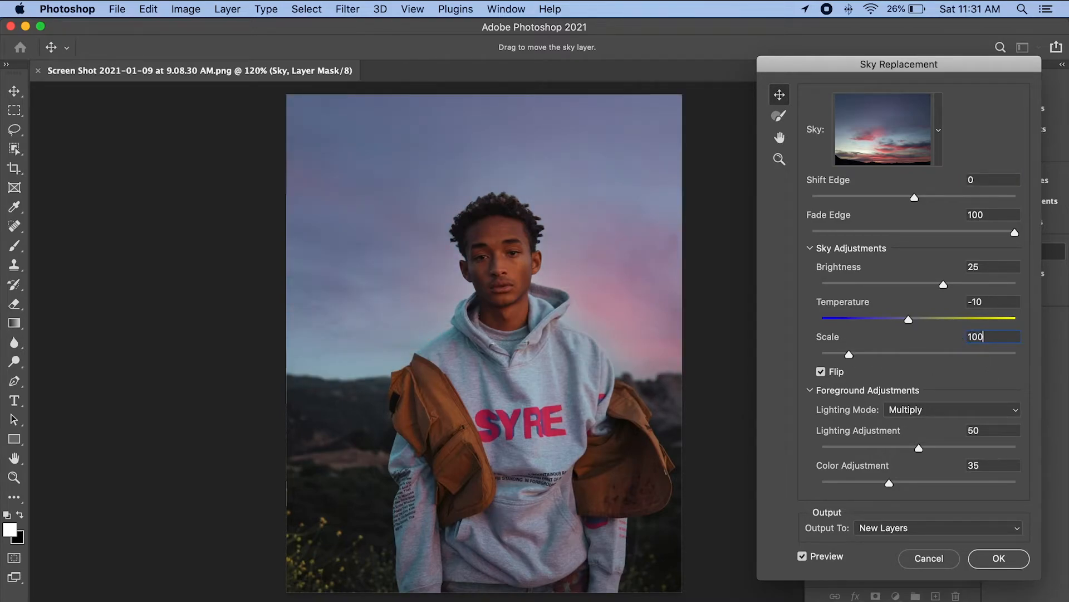
Step: Try the Screen lighting mode for the foreground and switch back to Multiply
{"action": "left_click", "coordinate": [922, 415]}
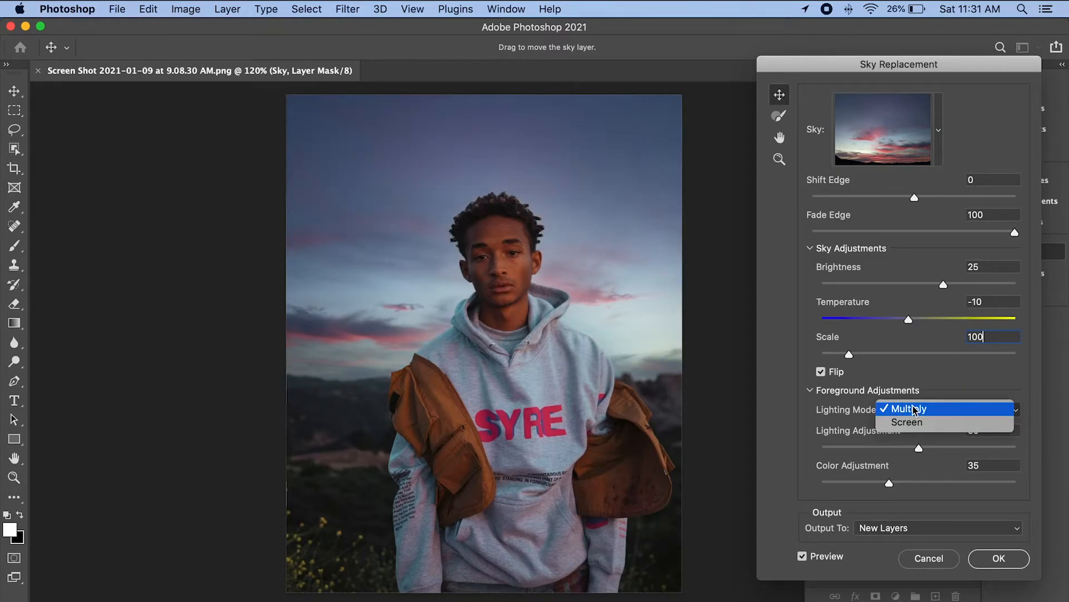
{"action": "left_click", "coordinate": [897, 423]}
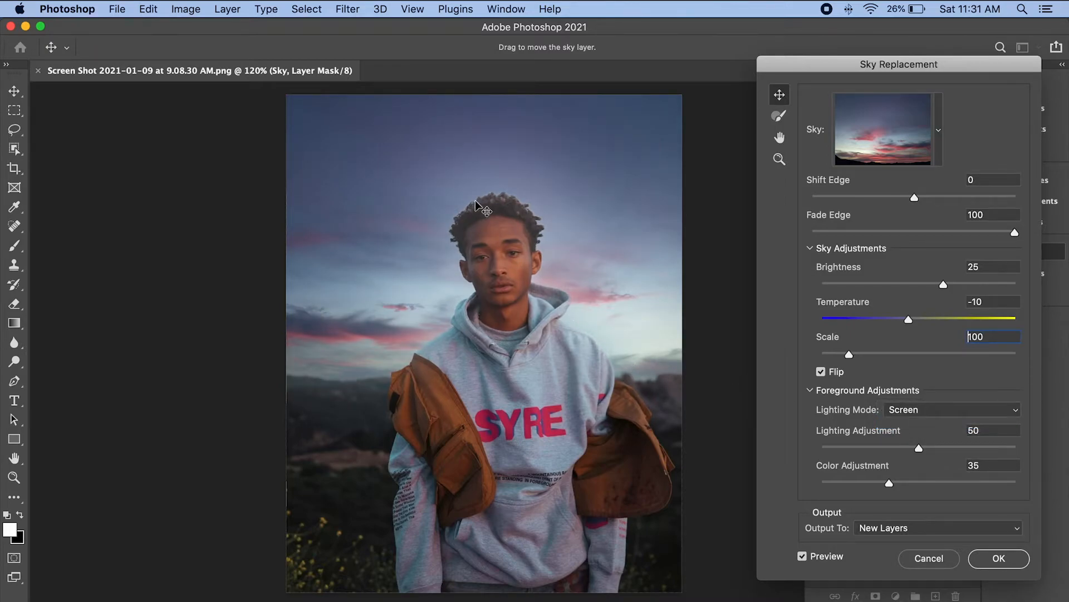
{"action": "left_click", "coordinate": [918, 409]}
{"action": "left_click", "coordinate": [928, 395]}
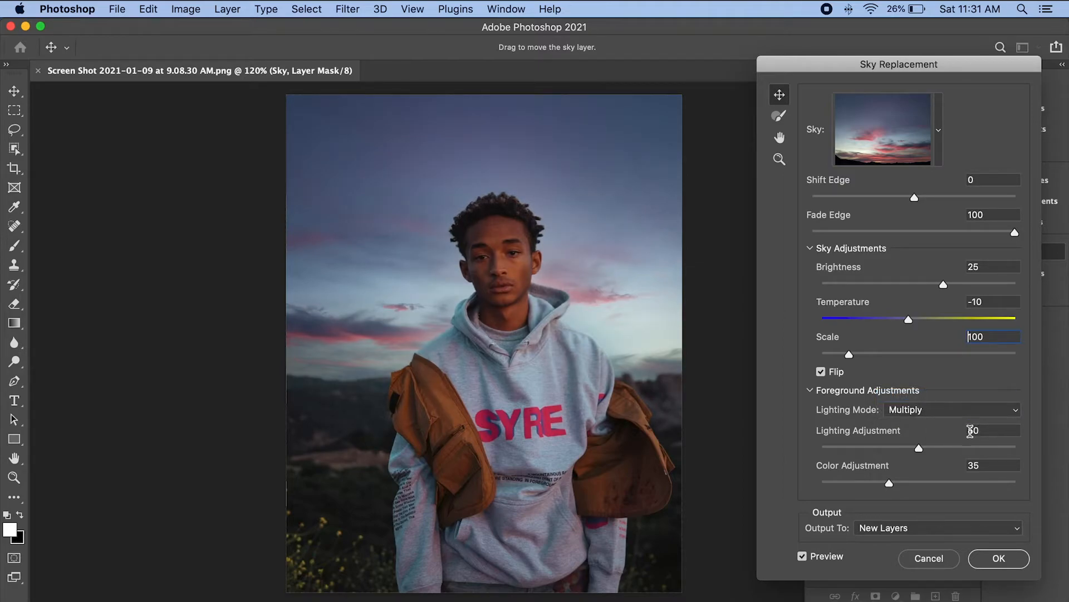
Step: Try a lower foreground lighting adjustment and reset it to 50
{"action": "left_click_drag", "start_coordinate": [919, 447], "coordinate": [874, 452]}
{"action": "left_click", "coordinate": [973, 429]}
{"action": "type", "text": "50"}
Step: Set the foreground color adjustment to 60 and apply the sky replacement with output to New Layers
{"action": "left_click_drag", "start_coordinate": [890, 483], "coordinate": [939, 485]}
{"action": "left_click", "coordinate": [877, 533]}
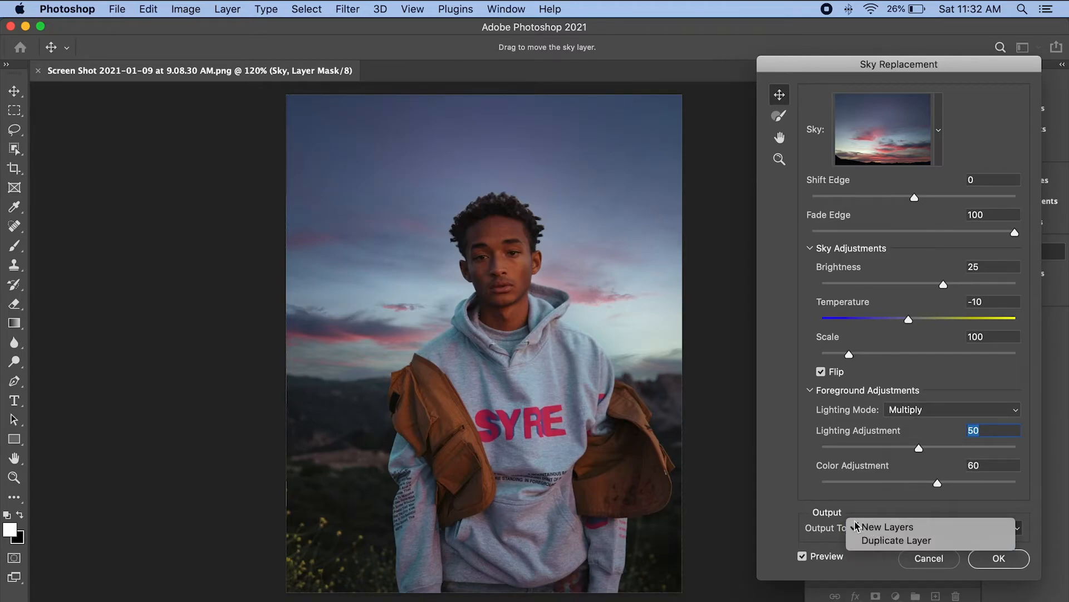
{"action": "left_click", "coordinate": [869, 526]}
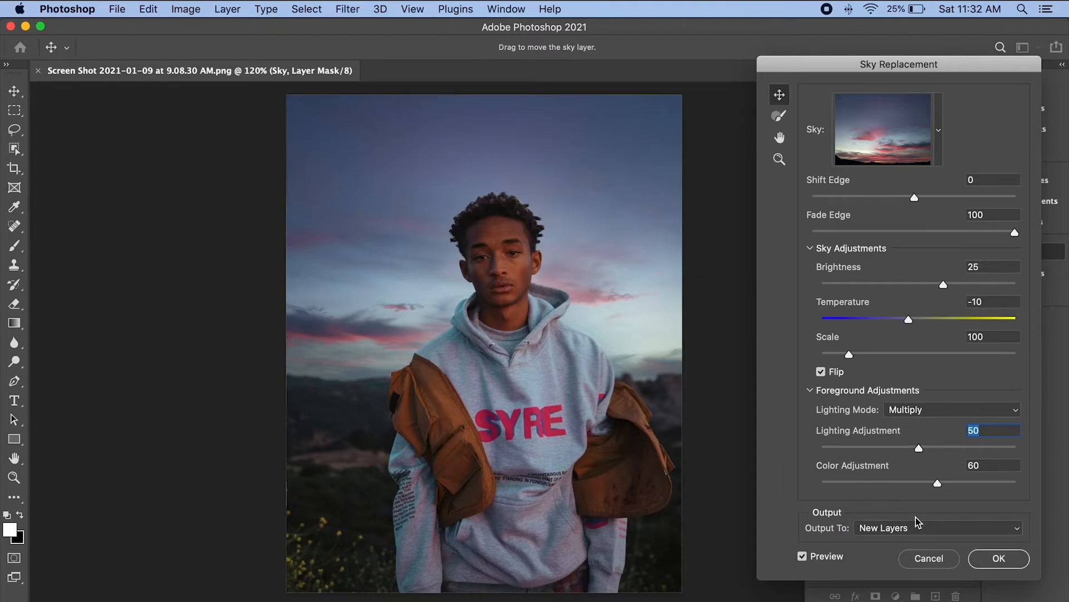
{"action": "left_click", "coordinate": [1000, 559]}
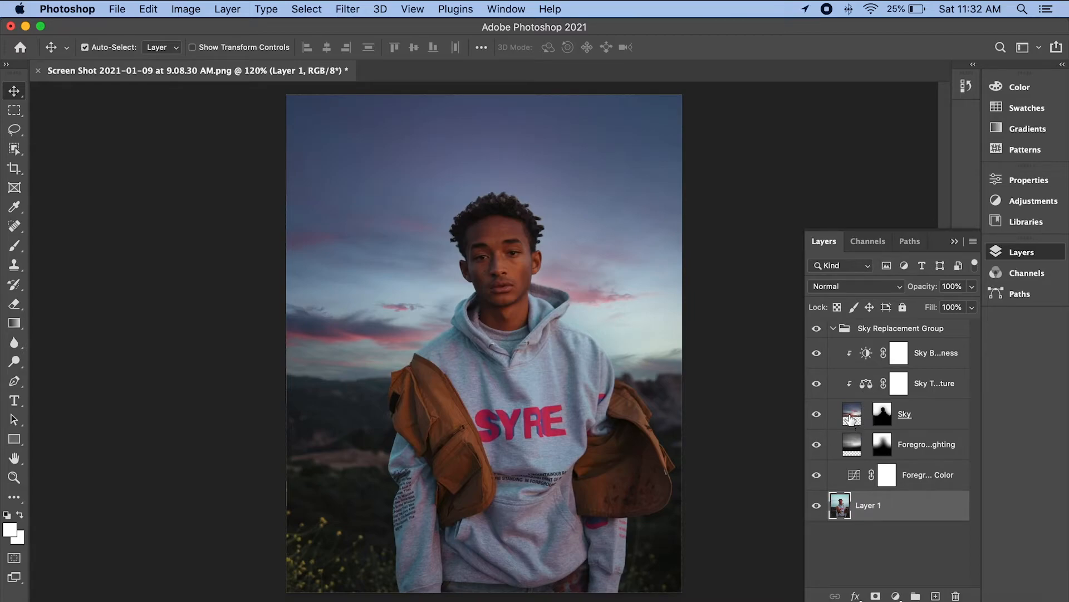
Step: Add a Hue/Saturation adjustment layer directly above the Sky layer
{"action": "left_click", "coordinate": [850, 420]}
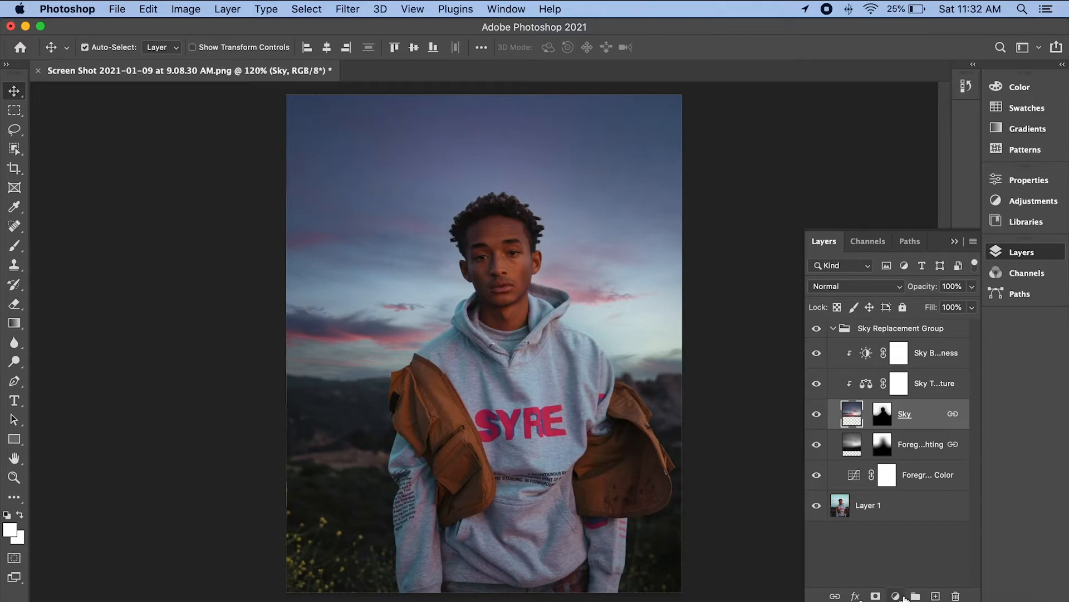
{"action": "left_click", "coordinate": [897, 595]}
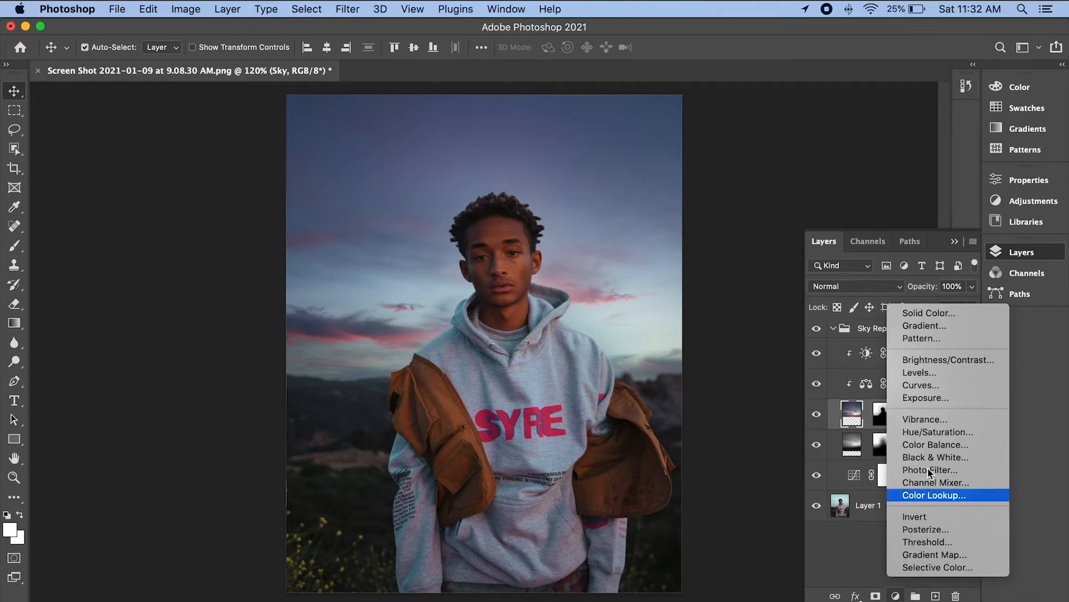
{"action": "left_click", "coordinate": [925, 437]}
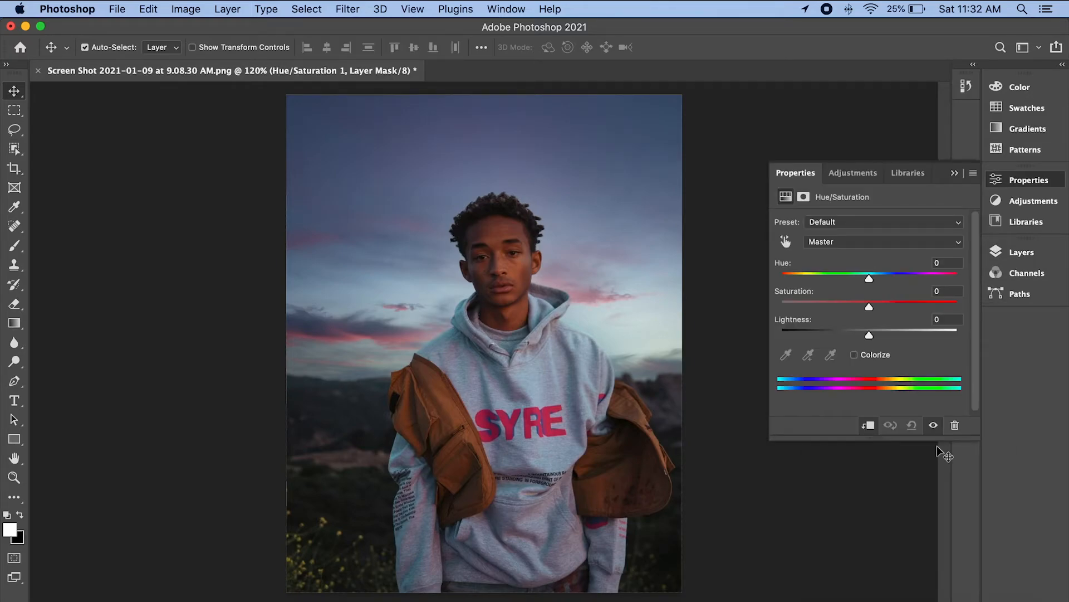
Step: Try a saturation of +47 with the Hue/Saturation adjustment unclipped from the Sky layer, and undo the saturation change
{"action": "left_click", "coordinate": [868, 426]}
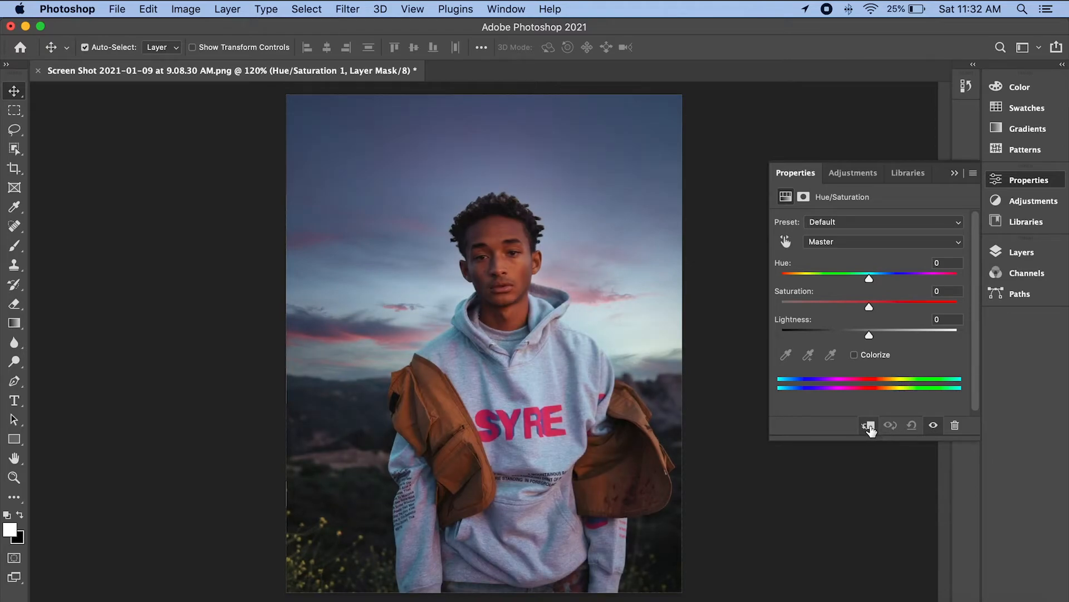
{"action": "left_click_drag", "start_coordinate": [869, 308], "coordinate": [911, 307]}
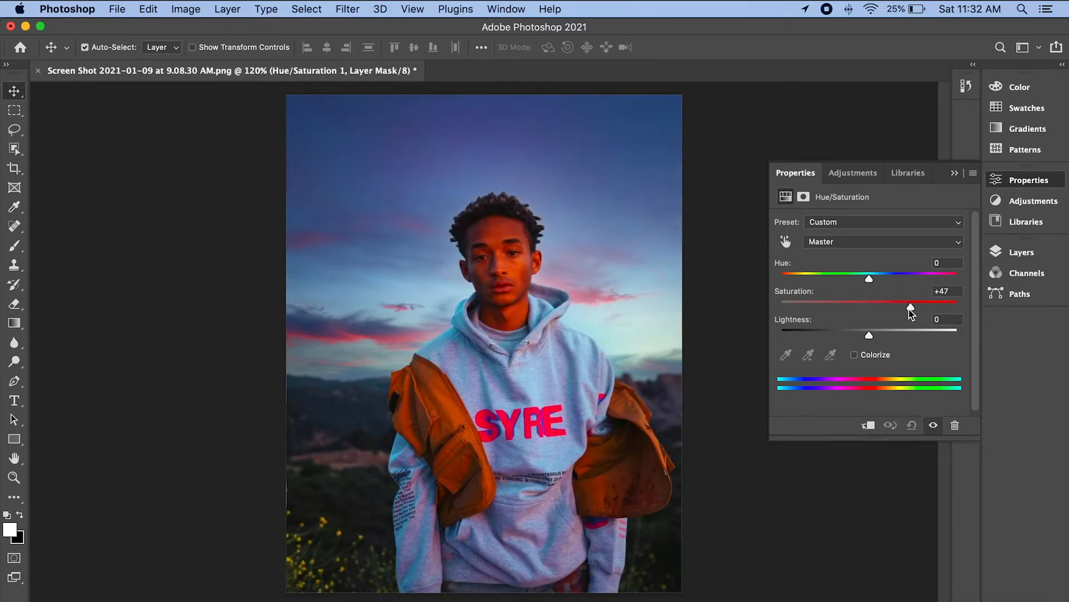
{"action": "key", "text": "super+z"}
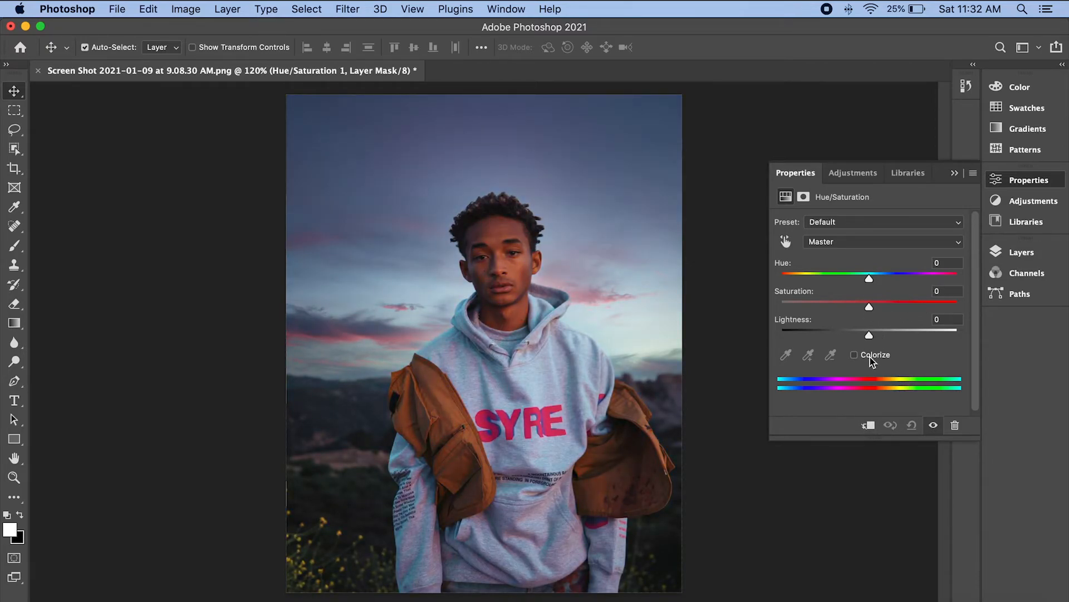
Step: Raise the saturation slightly with the Hue/Saturation adjustment clipped to the Sky layer, and return to the layer list
{"action": "left_click_drag", "start_coordinate": [870, 309], "coordinate": [848, 306]}
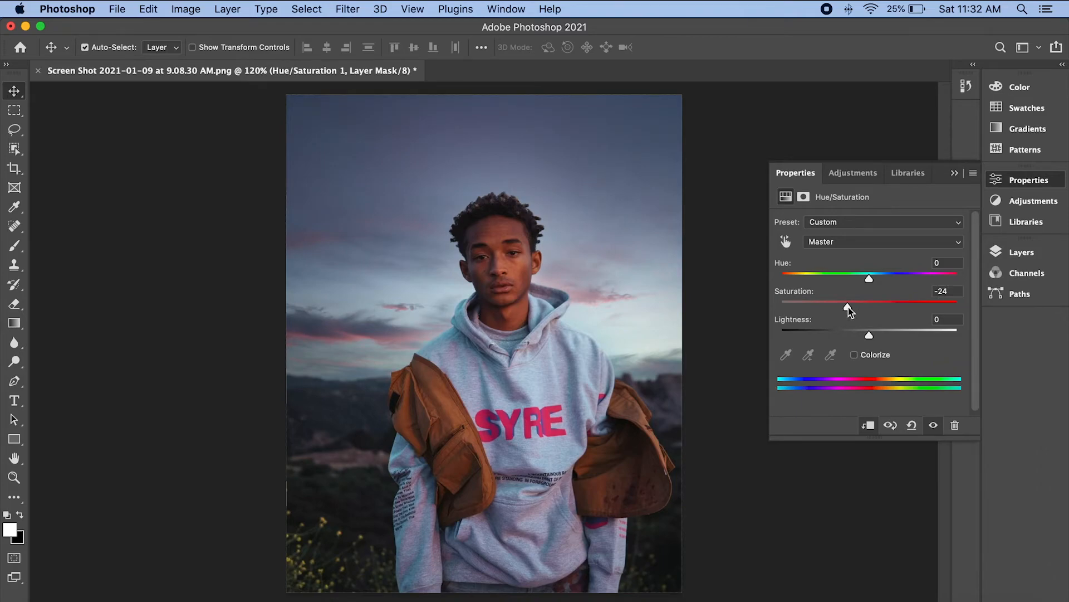
{"action": "mouse_move", "coordinate": [850, 307]}
{"action": "left_mouse_down"}
{"action": "mouse_move", "coordinate": [814, 311]}
{"action": "mouse_move", "coordinate": [848, 302]}
{"action": "mouse_move", "coordinate": [952, 324]}
{"action": "mouse_move", "coordinate": [907, 306]}
{"action": "mouse_move", "coordinate": [847, 313]}
{"action": "left_mouse_up"}
{"action": "left_click_drag", "start_coordinate": [846, 308], "coordinate": [885, 309]}
{"action": "left_click", "coordinate": [953, 173]}
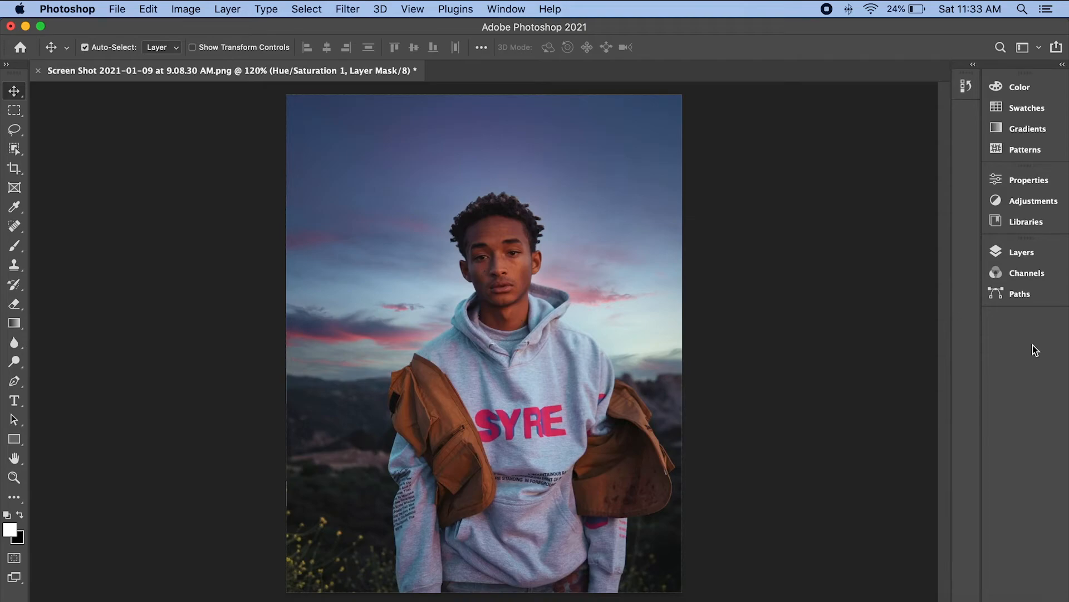
{"action": "left_click", "coordinate": [1027, 252]}
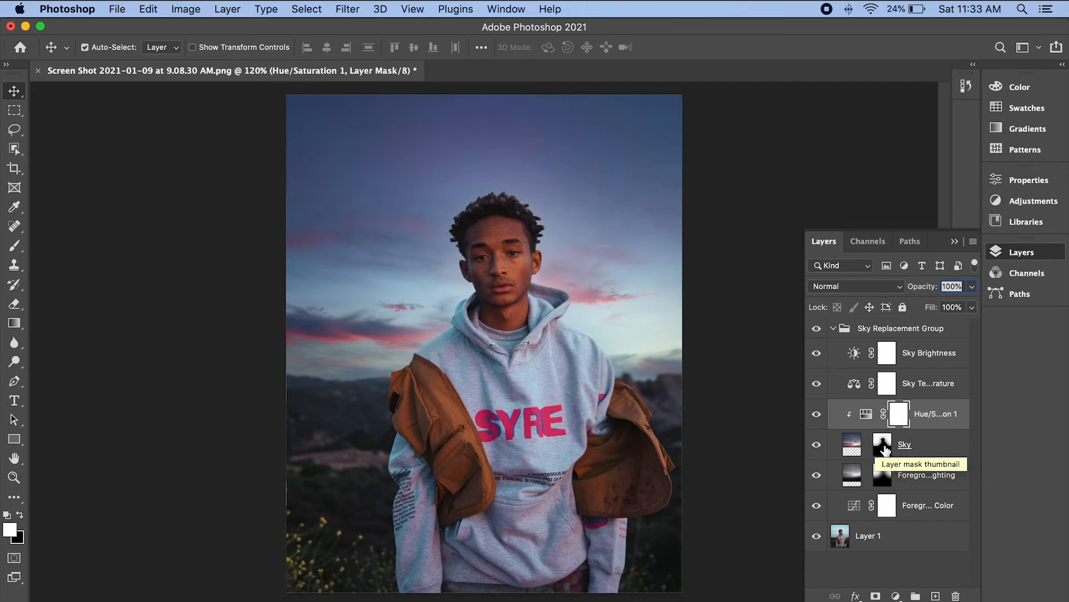
Step: Display the Sky layer's mask on its own and examine the Brush tool's blend mode and brush preset options
{"action": "left_click", "coordinate": [883, 445]}
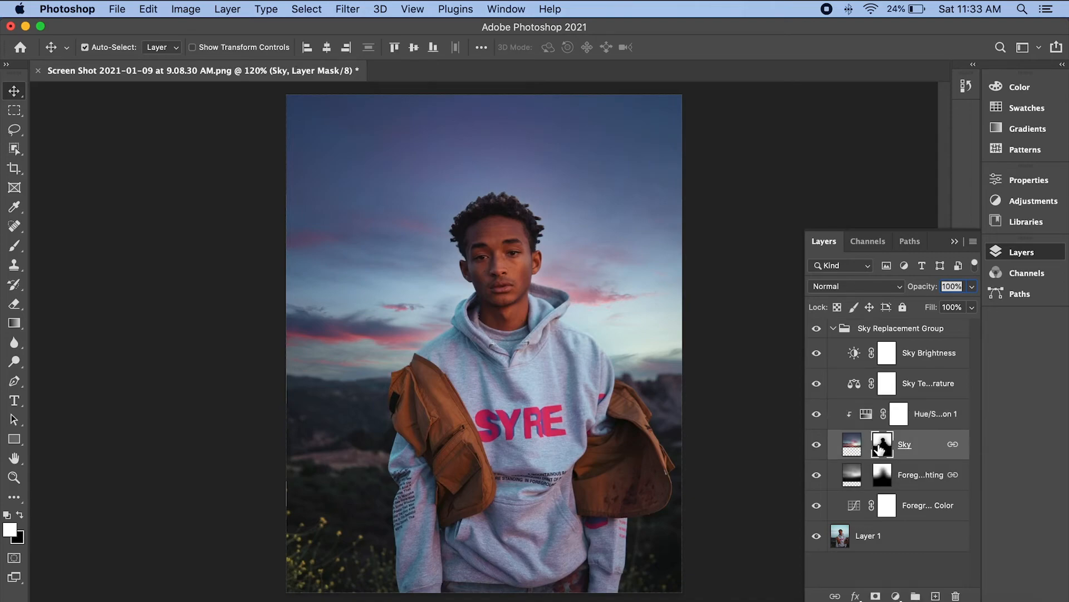
{"action": "left_click", "coordinate": [883, 445], "text": "alt"}
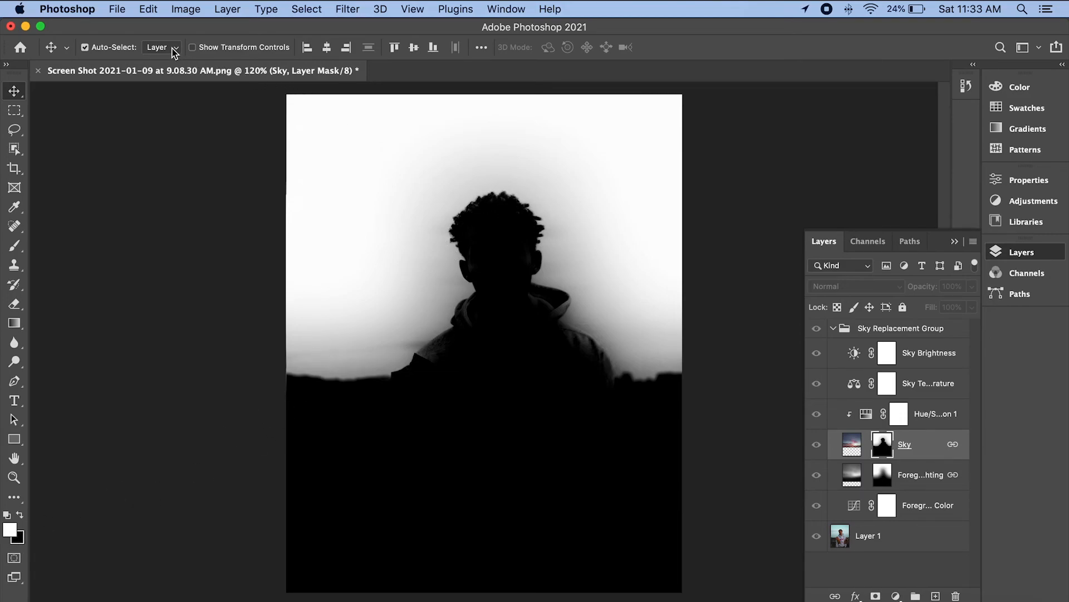
{"action": "left_click", "coordinate": [16, 245]}
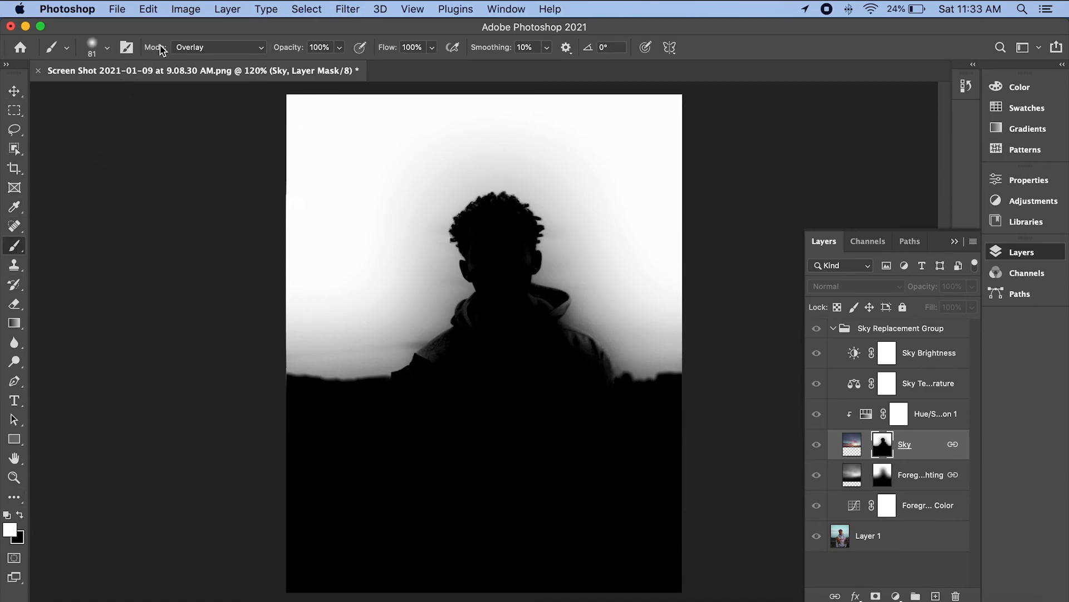
{"action": "left_click", "coordinate": [192, 48]}
{"action": "left_click", "coordinate": [196, 48]}
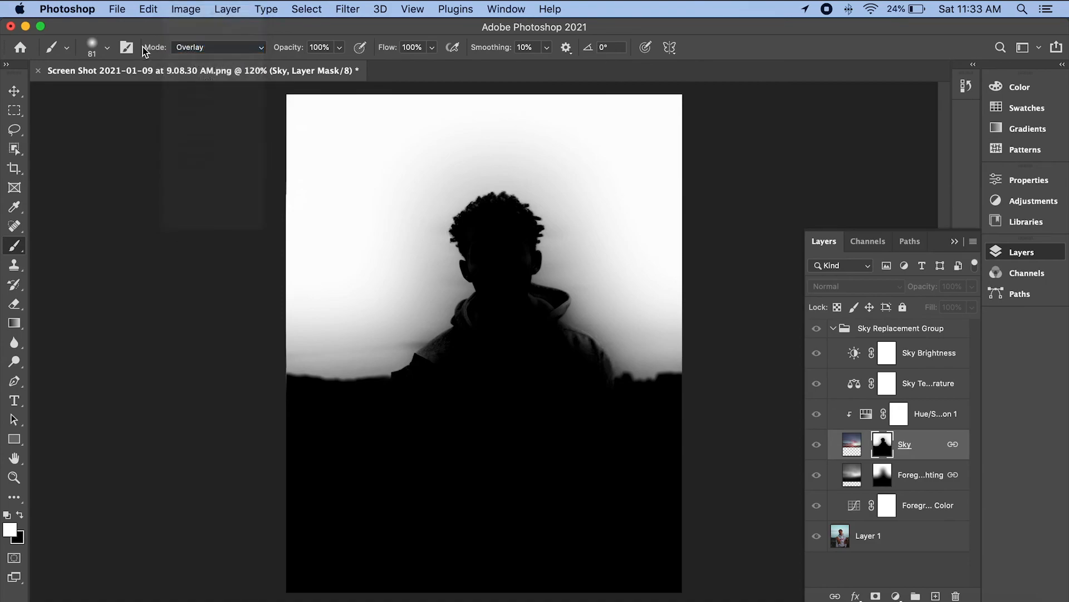
{"action": "left_click", "coordinate": [107, 48]}
{"action": "left_click", "coordinate": [107, 47]}
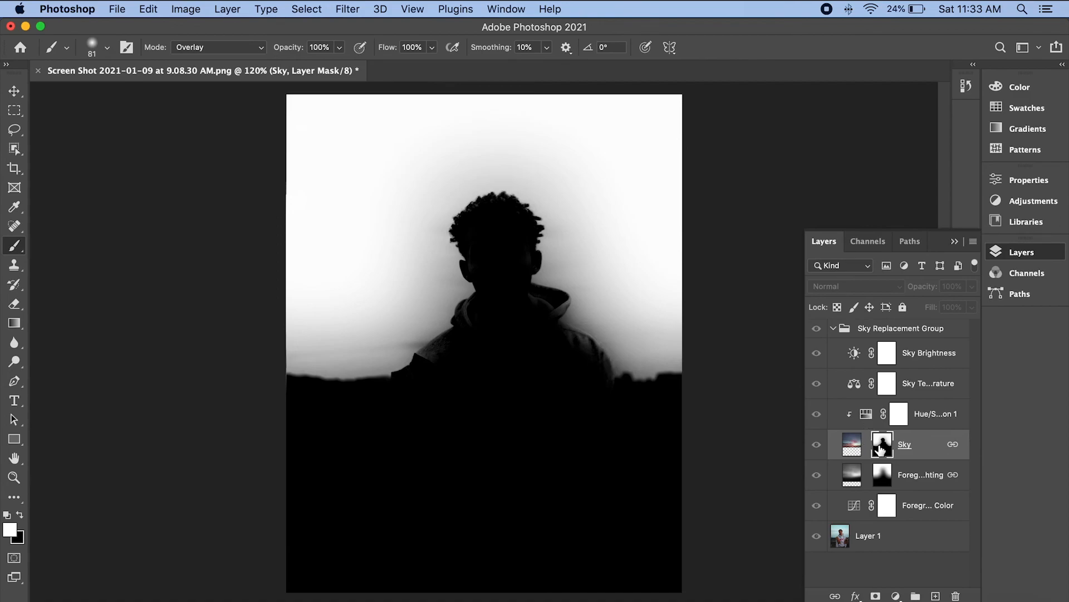
Step: Leave the mask-only view of the Sky layer, and return to the Move tool with the layer list collapsed
{"action": "left_click", "coordinate": [882, 448], "text": "alt"}
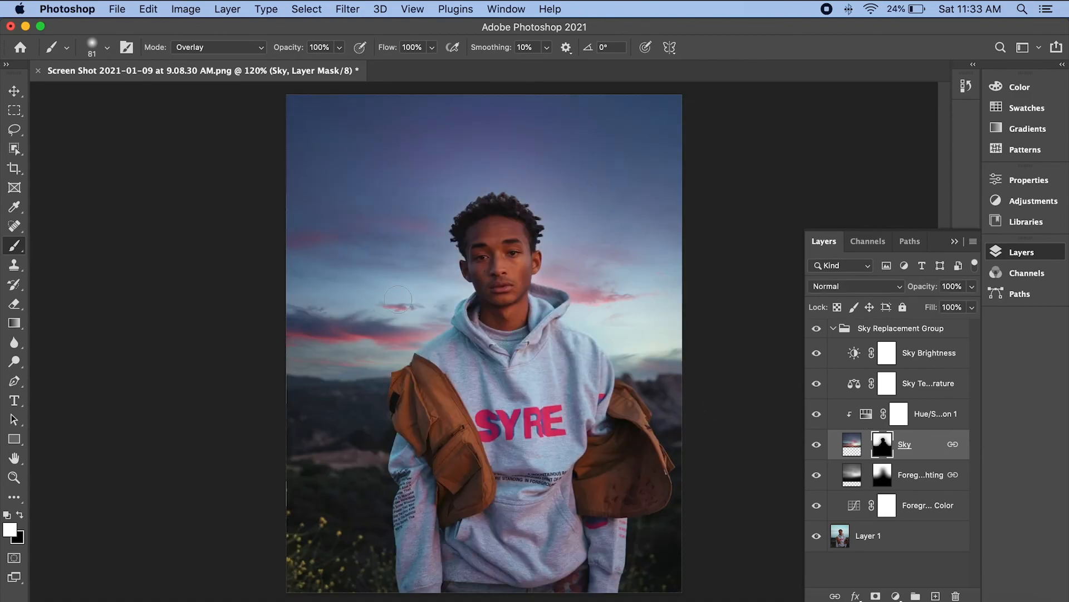
{"action": "left_click", "coordinate": [16, 94]}
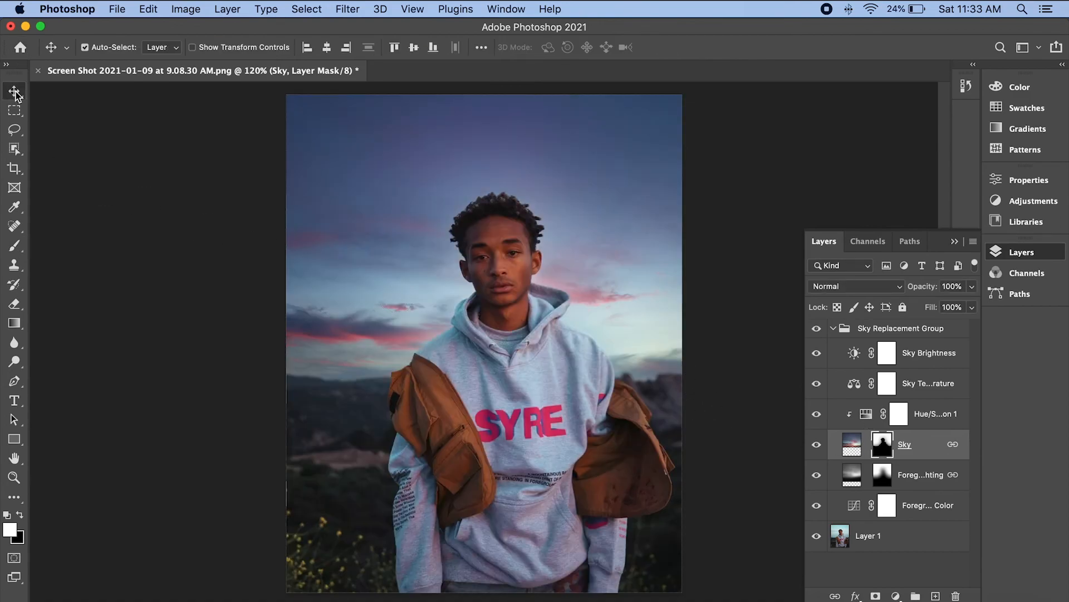
{"action": "left_click", "coordinate": [954, 241]}
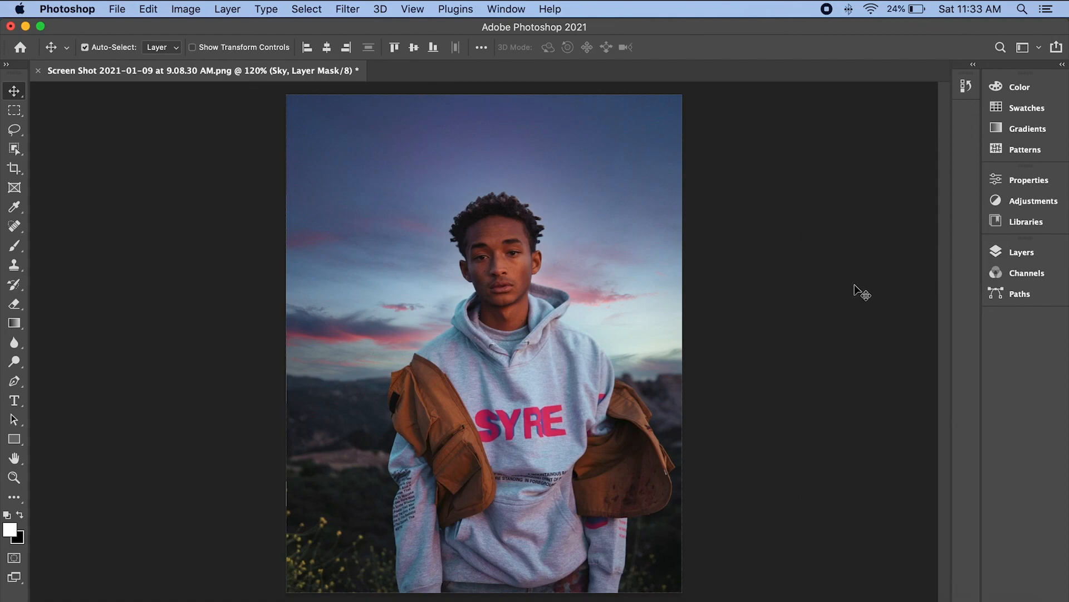